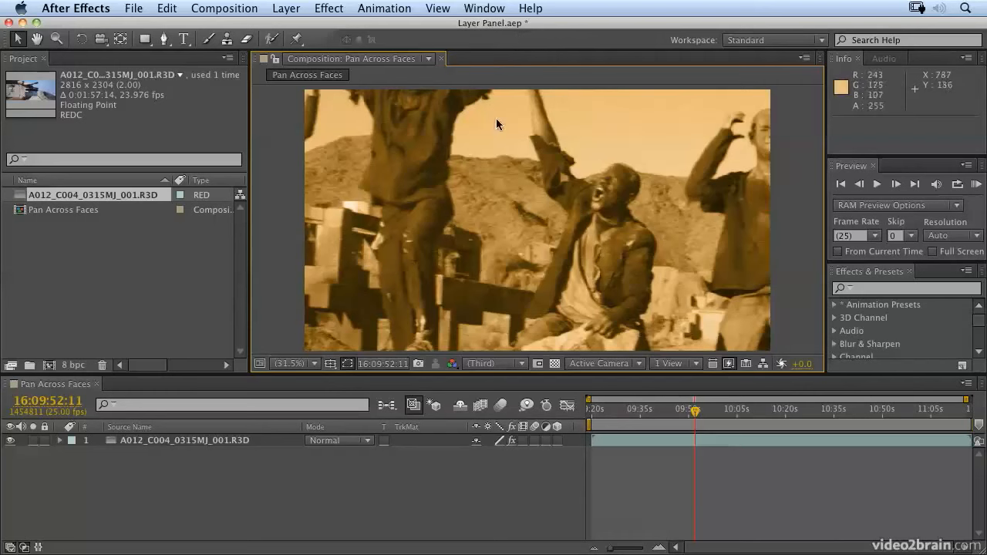
Step: Review the size, frame rate and duration settings of the Pan Across Faces composition
{"action": "left_click", "coordinate": [236, 9]}
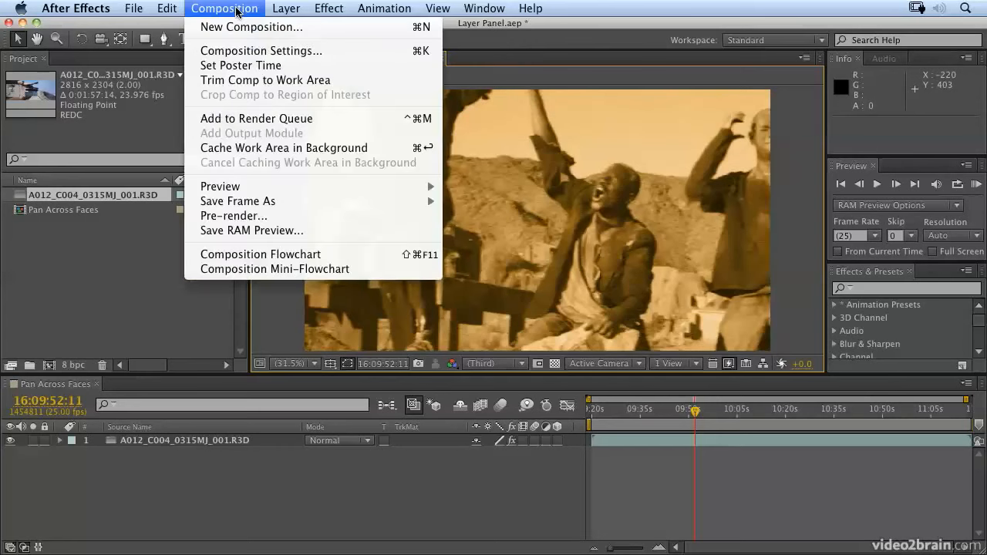
{"action": "left_click", "coordinate": [248, 51]}
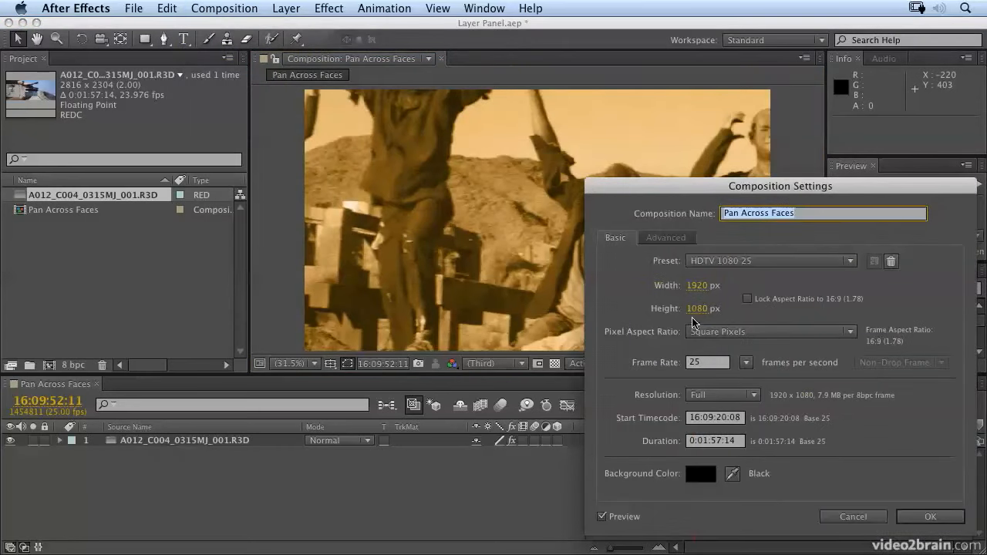
{"action": "left_click", "coordinate": [932, 517]}
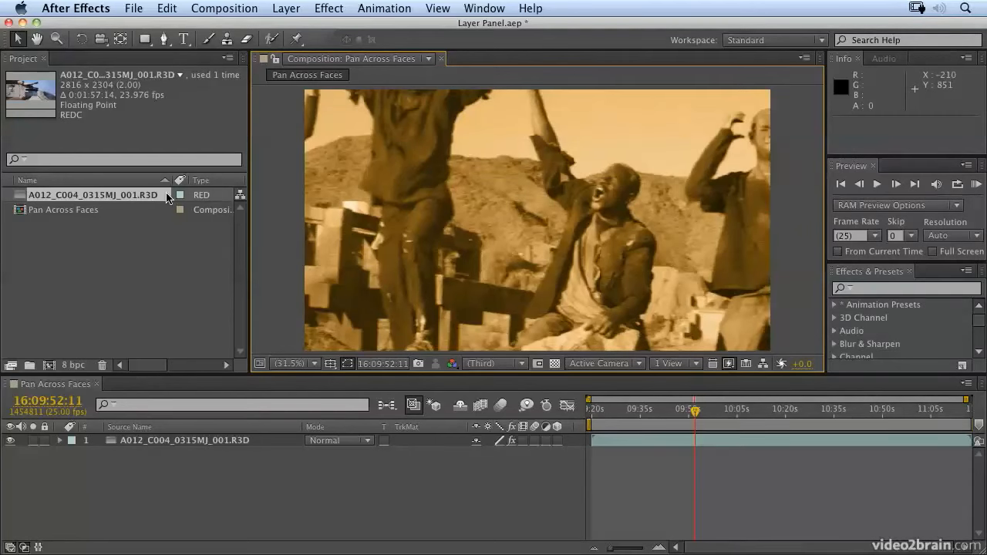
Step: Zoom the composition view out to 8.3% to examine the full outline of the footage beyond the frame
{"action": "key", "text": "comma"}
{"action": "key", "text": "comma"}
{"action": "key", "text": "comma"}
{"action": "key", "text": "comma"}
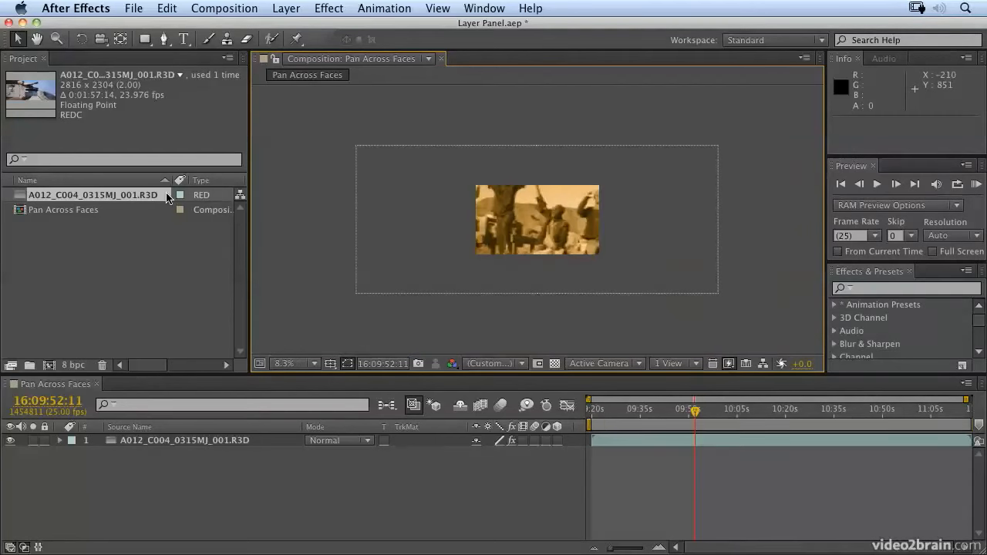
{"action": "key", "text": "period"}
{"action": "key", "text": "period"}
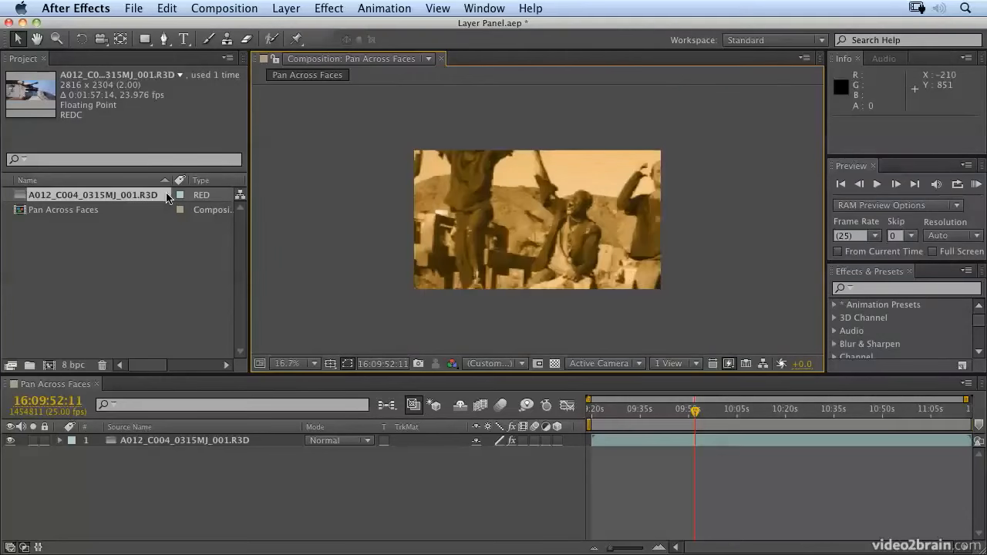
{"action": "key", "text": "comma"}
{"action": "key", "text": "comma"}
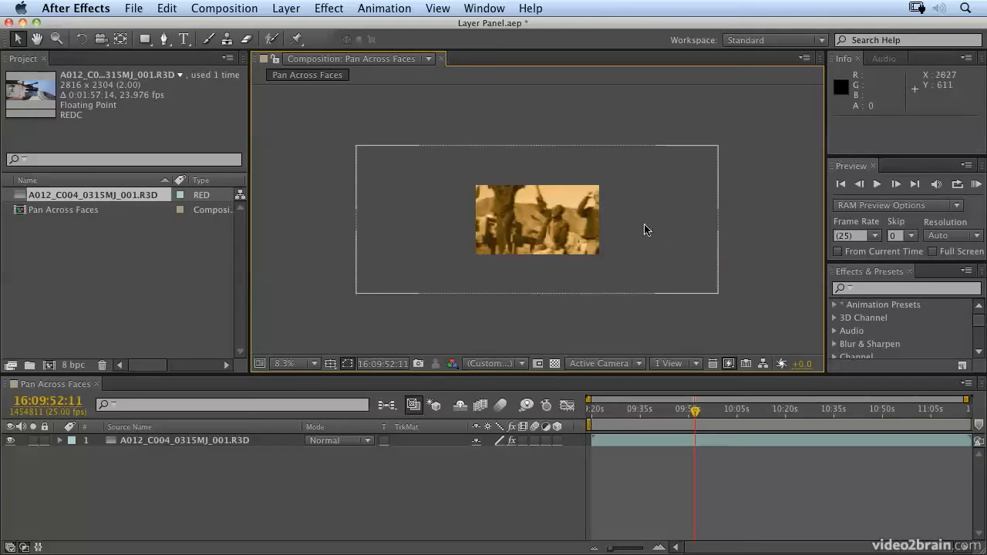
Step: Try repositioning the footage layer, undo that, then show its Position property and move the layer to about 2400, 864
{"action": "left_click_drag", "start_coordinate": [565, 223], "coordinate": [506, 244]}
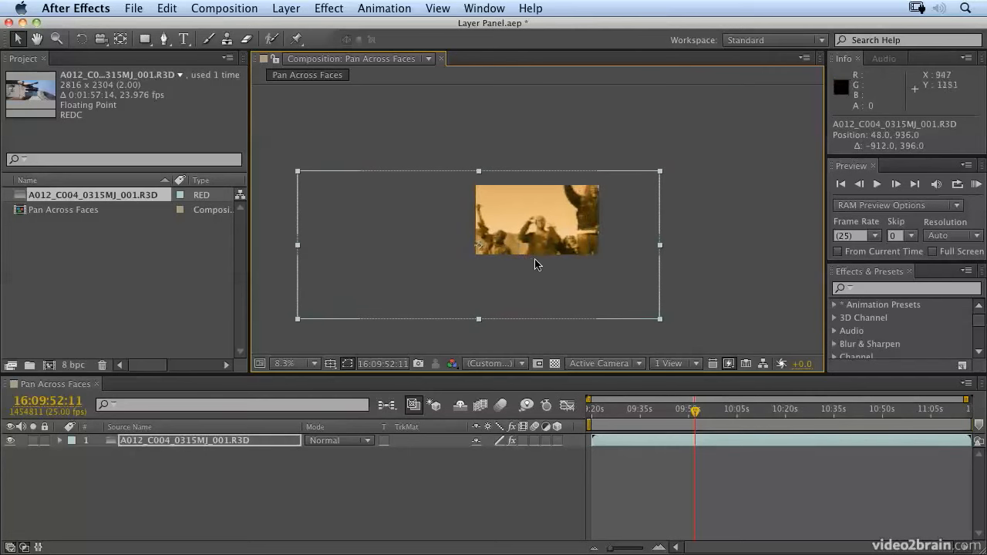
{"action": "key", "text": "super+z"}
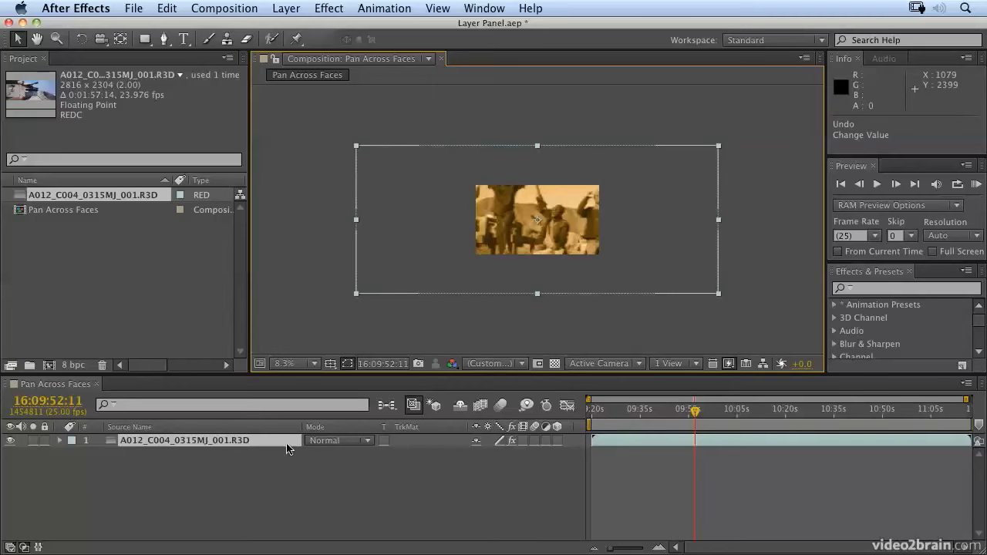
{"action": "key", "text": "p"}
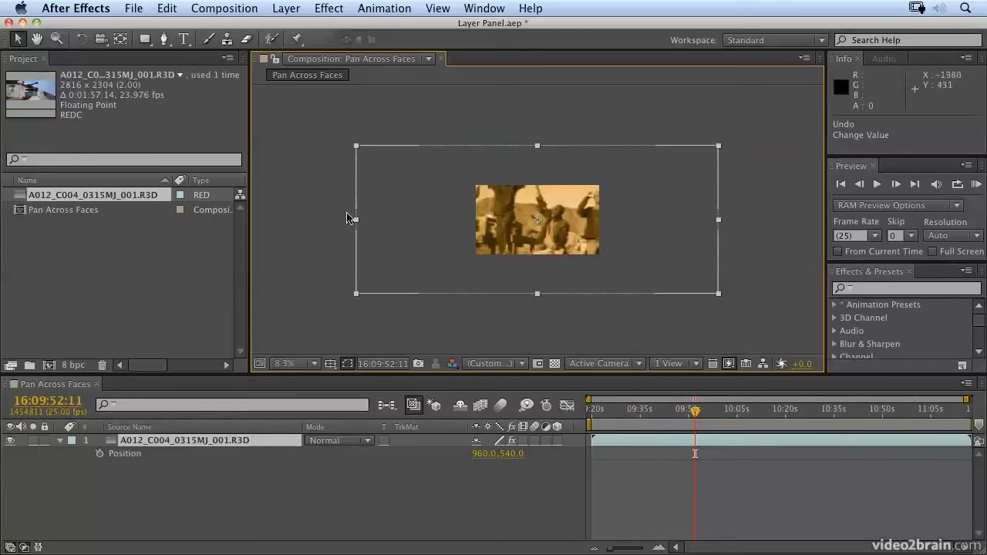
{"action": "left_click_drag", "start_coordinate": [500, 220], "coordinate": [551, 224]}
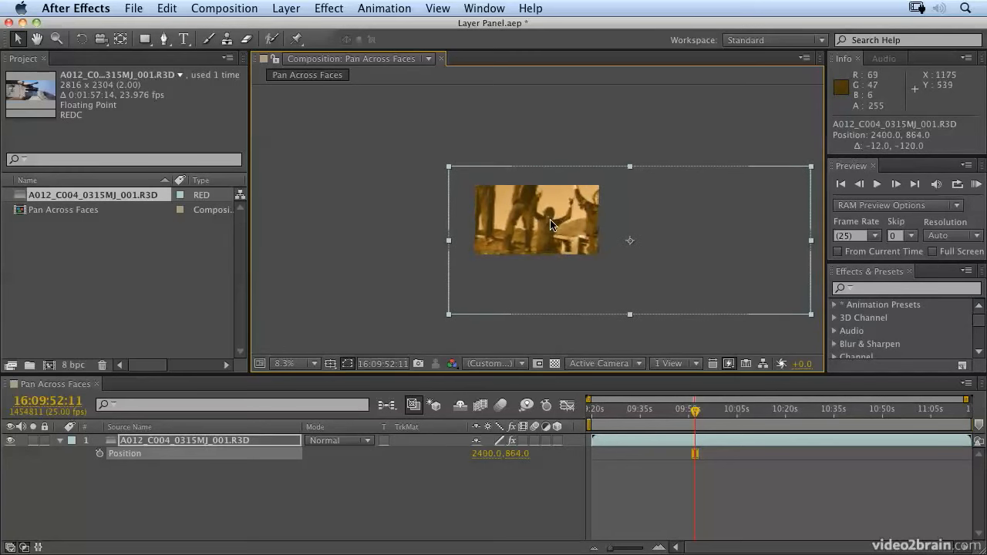
Step: Show the layer's Scale property alongside Position, try enlarging the layer to about 182%, and undo the scaling
{"action": "left_click", "coordinate": [180, 443]}
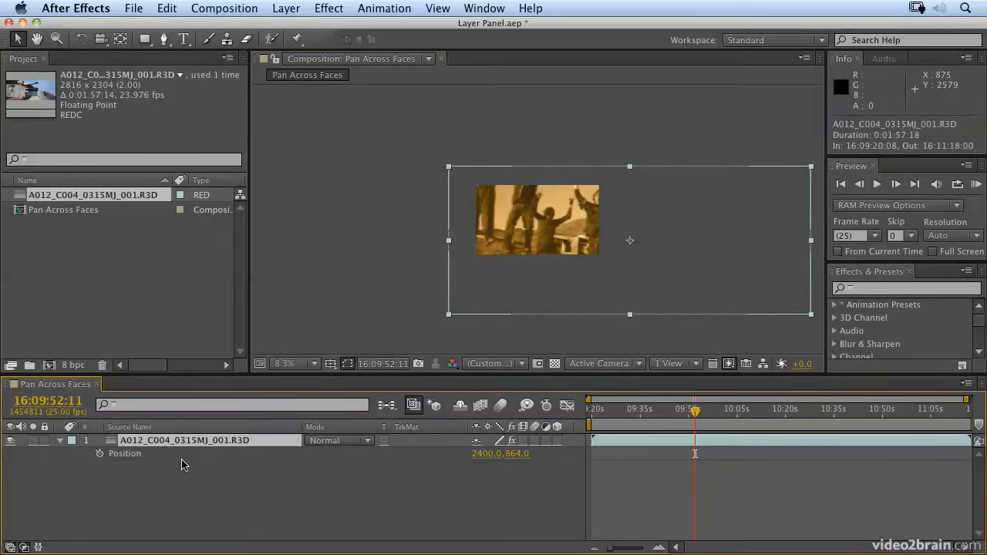
{"action": "key", "text": "shift+s"}
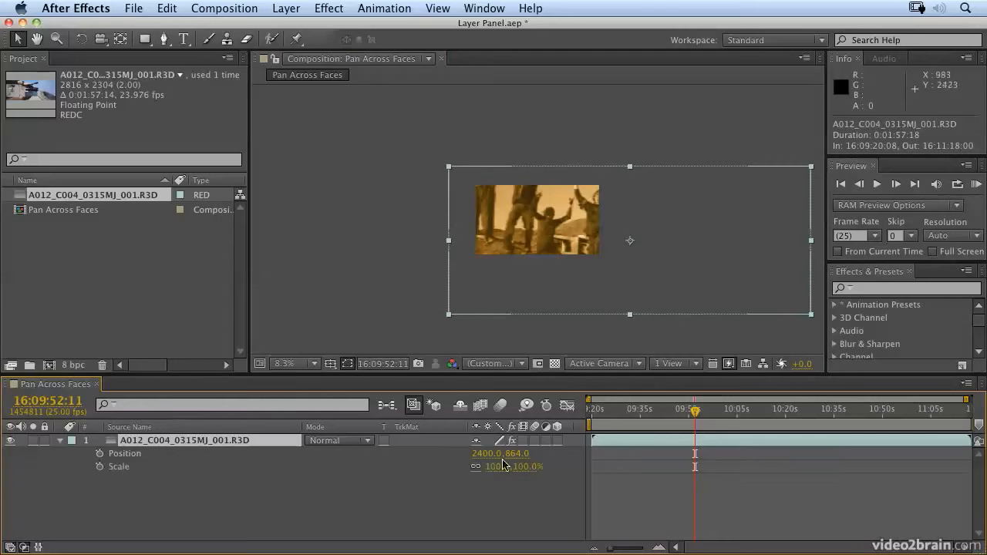
{"action": "key", "text": "alt+shift+s"}
{"action": "left_click_drag", "start_coordinate": [503, 465], "coordinate": [566, 466]}
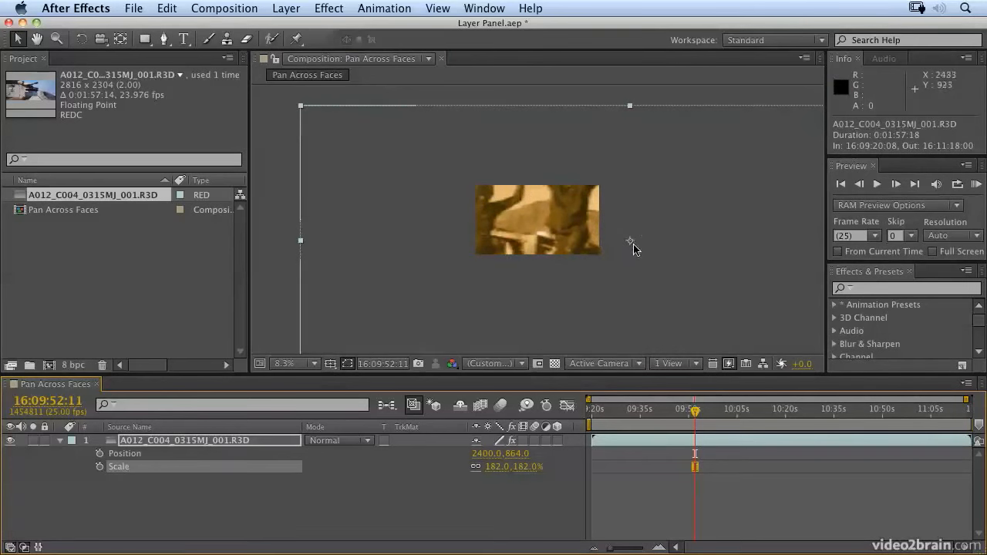
{"action": "key", "text": "super+z"}
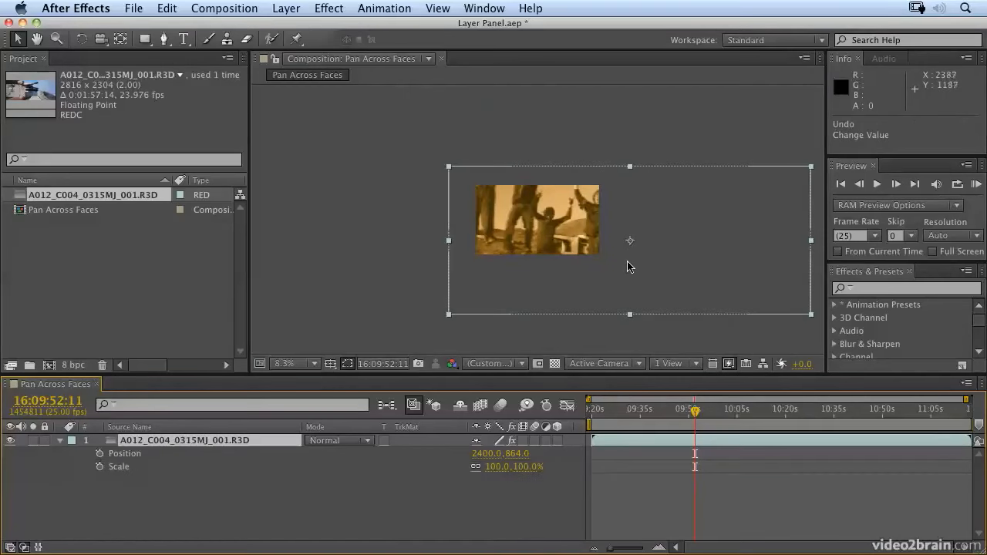
Step: Move the footage layer to about 720, 444, then reset its Position to the default
{"action": "left_click_drag", "start_coordinate": [626, 266], "coordinate": [604, 225]}
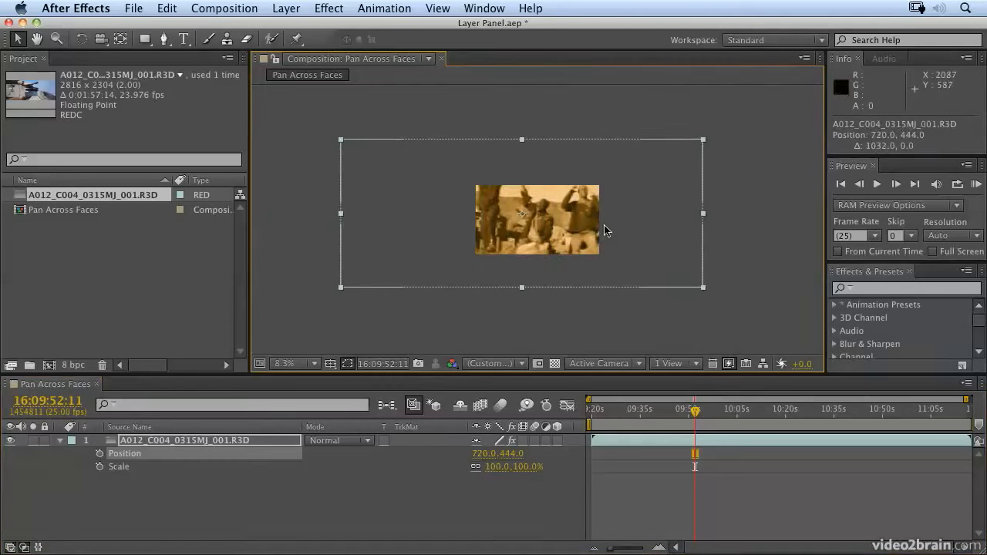
{"action": "right_click", "coordinate": [126, 454]}
{"action": "left_click", "coordinate": [151, 486]}
{"action": "left_click", "coordinate": [169, 507]}
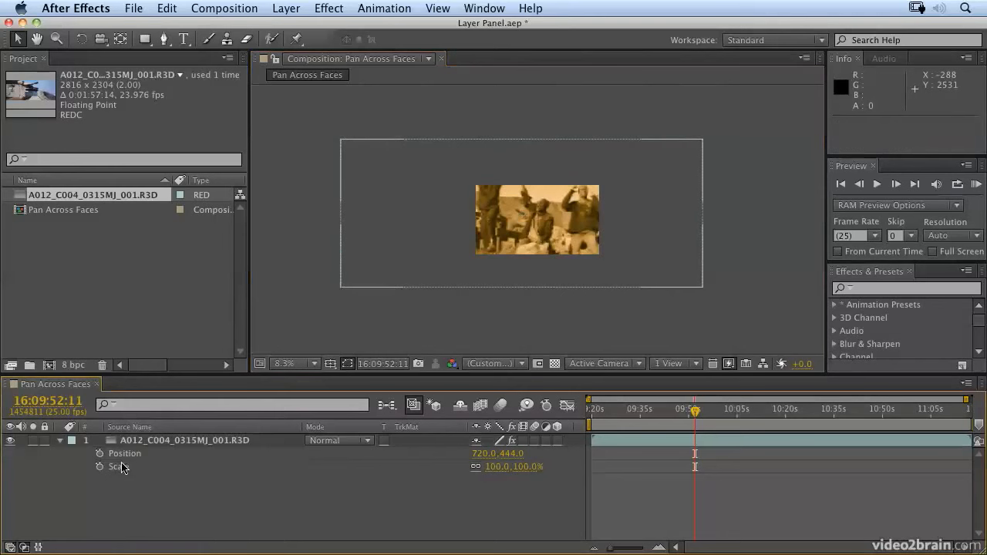
{"action": "right_click", "coordinate": [125, 454]}
{"action": "left_click", "coordinate": [153, 513]}
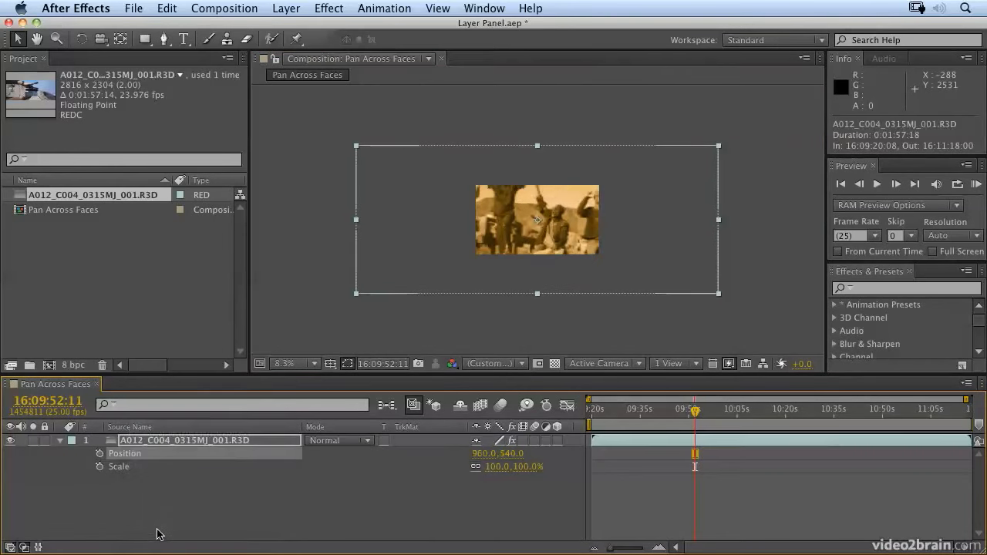
Step: Open the footage layer in its Layer viewer with pixel aspect ratio correction and arrange it side by side with the composition viewer
{"action": "double_click", "coordinate": [147, 445]}
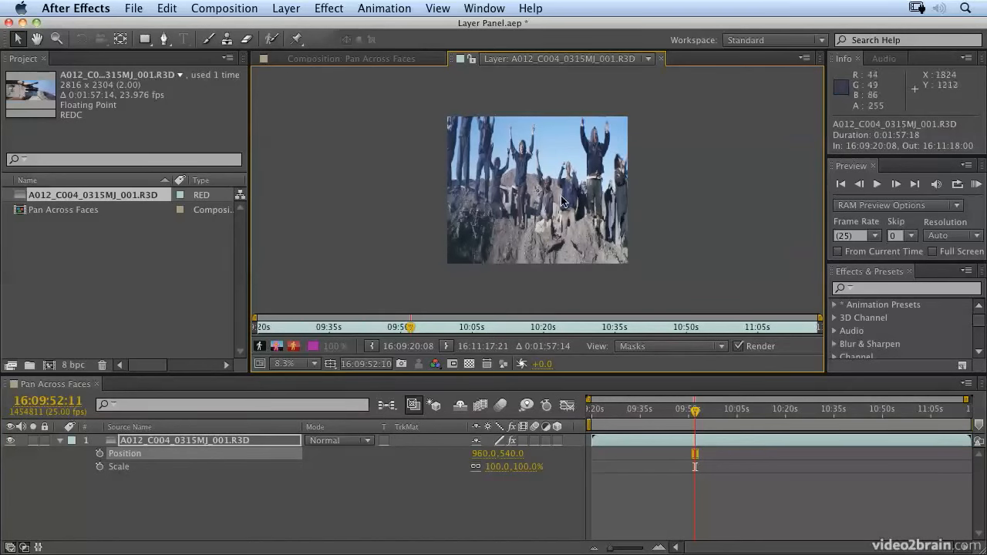
{"action": "left_click", "coordinate": [487, 365]}
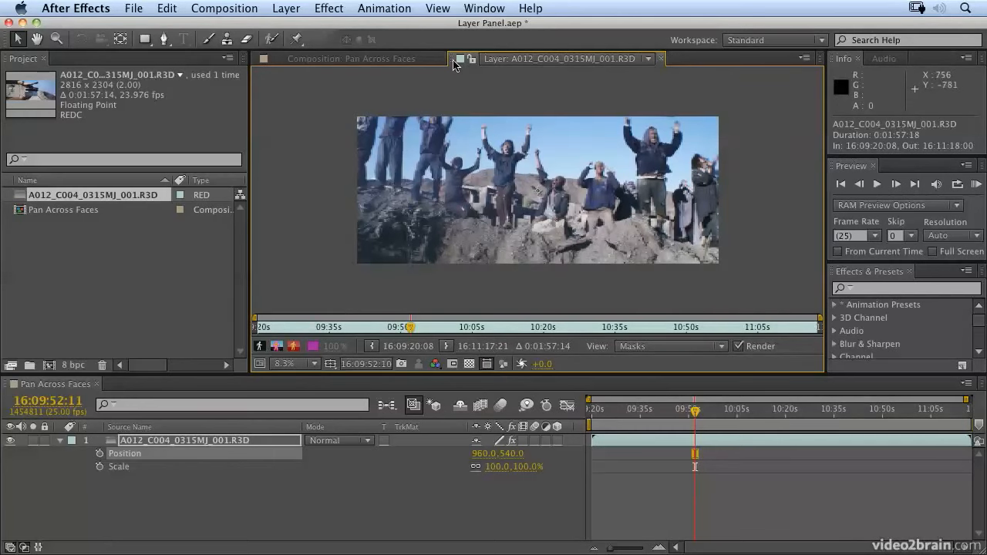
{"action": "left_click_drag", "start_coordinate": [455, 61], "coordinate": [166, 187]}
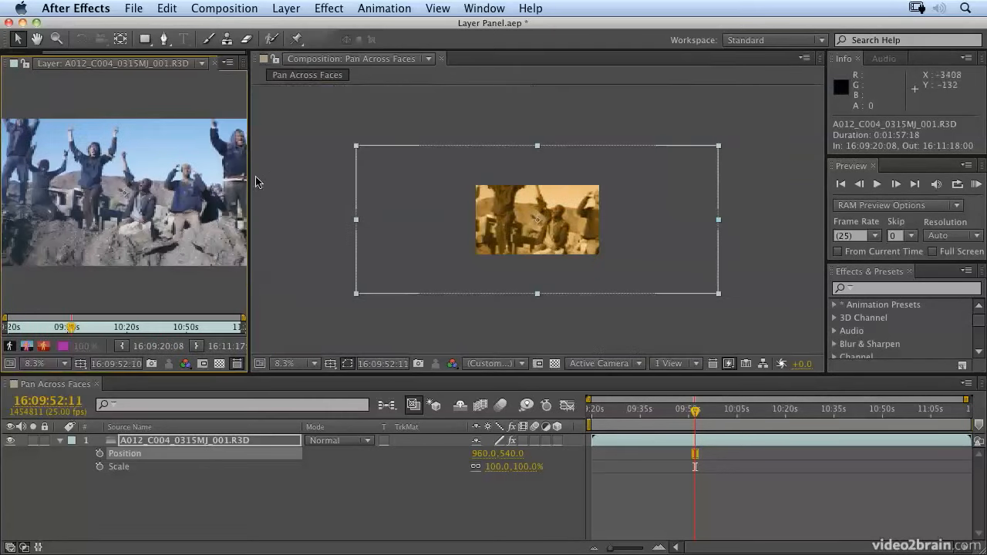
{"action": "left_click_drag", "start_coordinate": [249, 176], "coordinate": [448, 189]}
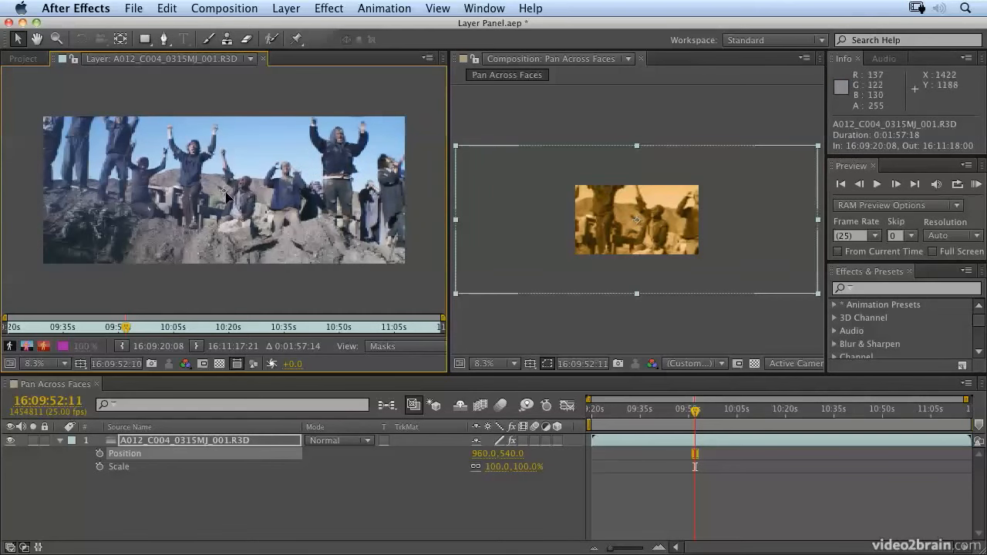
Step: Move the layer's anchor point in the Layer viewer onto the hooded figure's face, at about 2302, 312
{"action": "left_click_drag", "start_coordinate": [224, 195], "coordinate": [285, 174]}
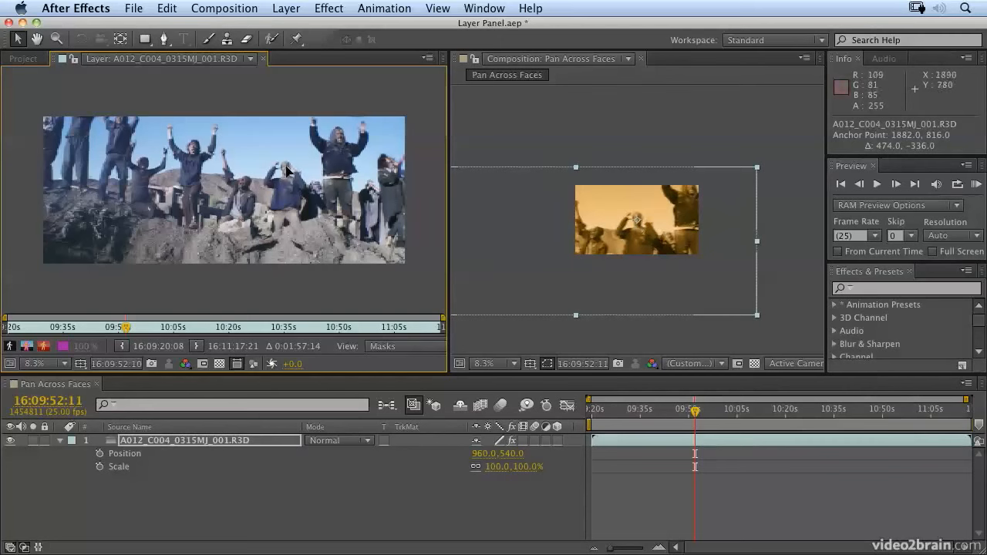
{"action": "left_click_drag", "start_coordinate": [286, 172], "coordinate": [339, 140]}
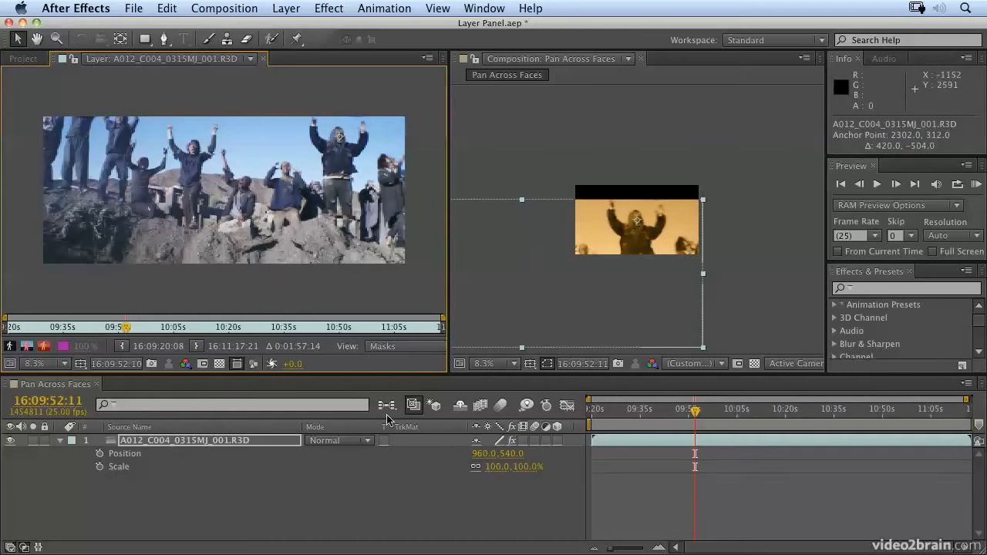
Step: Fit the composition view up to 100% and scale the footage layer to about 175%
{"action": "left_click", "coordinate": [494, 363]}
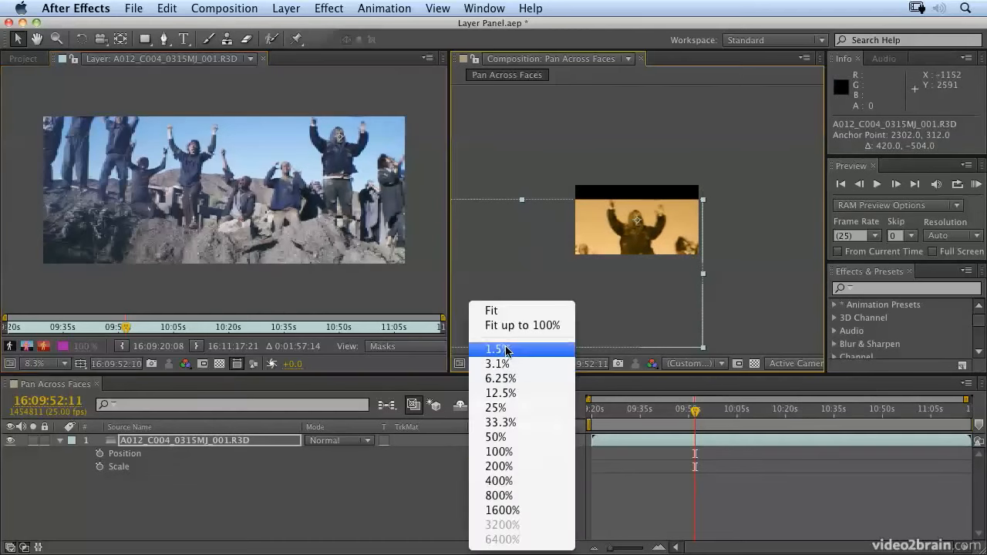
{"action": "left_click", "coordinate": [503, 326]}
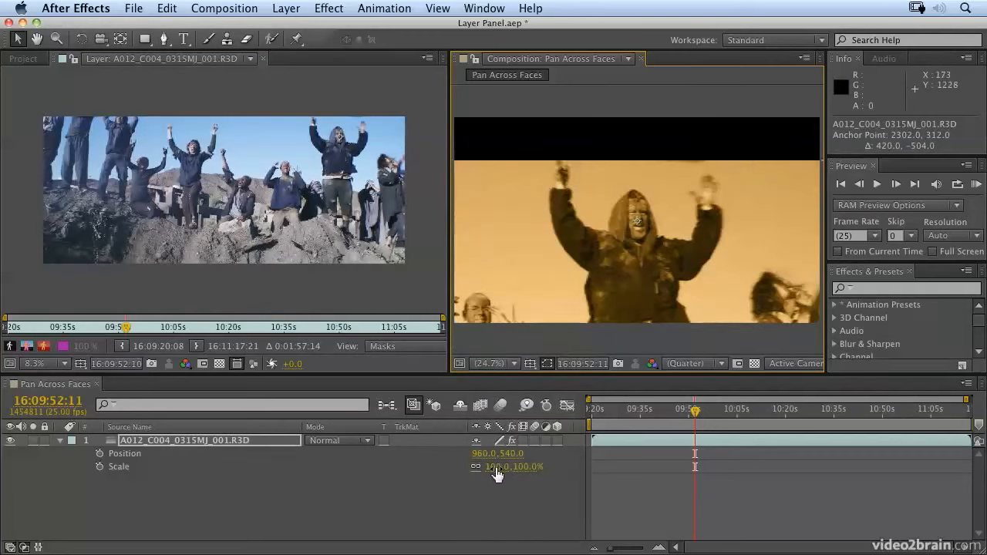
{"action": "left_click_drag", "start_coordinate": [496, 474], "coordinate": [567, 480]}
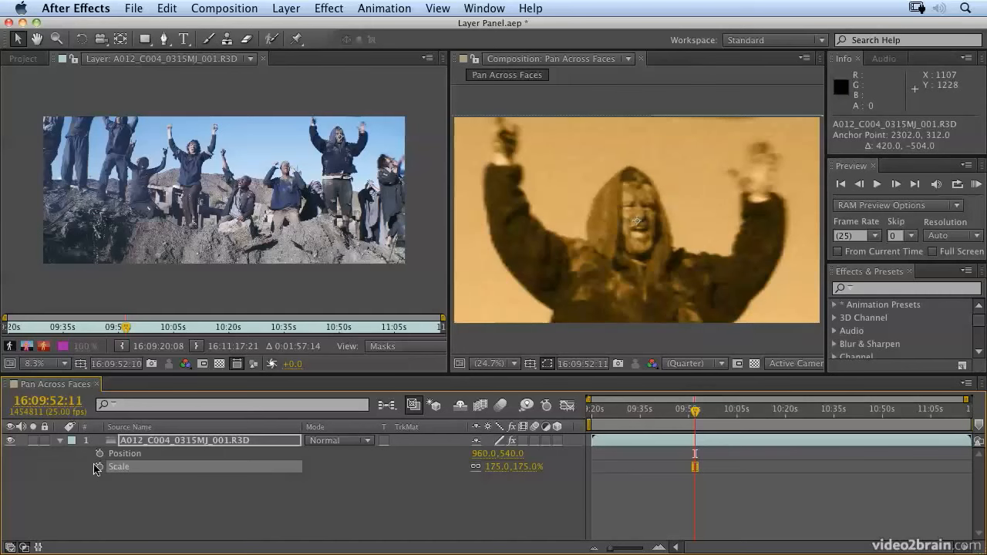
{"action": "left_click", "coordinate": [154, 443]}
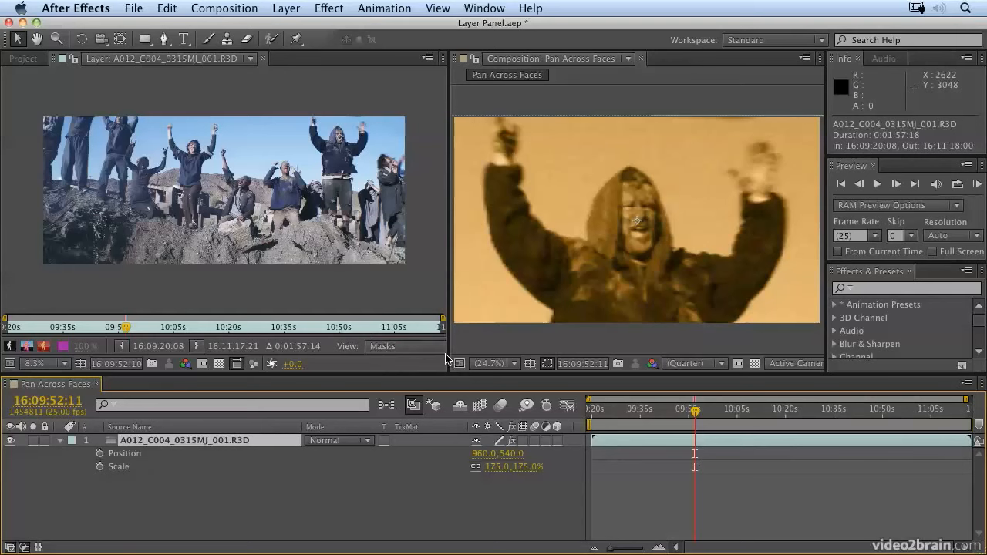
Step: Widen the Layer viewer and set it to display the layer at the Fill effect
{"action": "left_click_drag", "start_coordinate": [447, 353], "coordinate": [484, 354]}
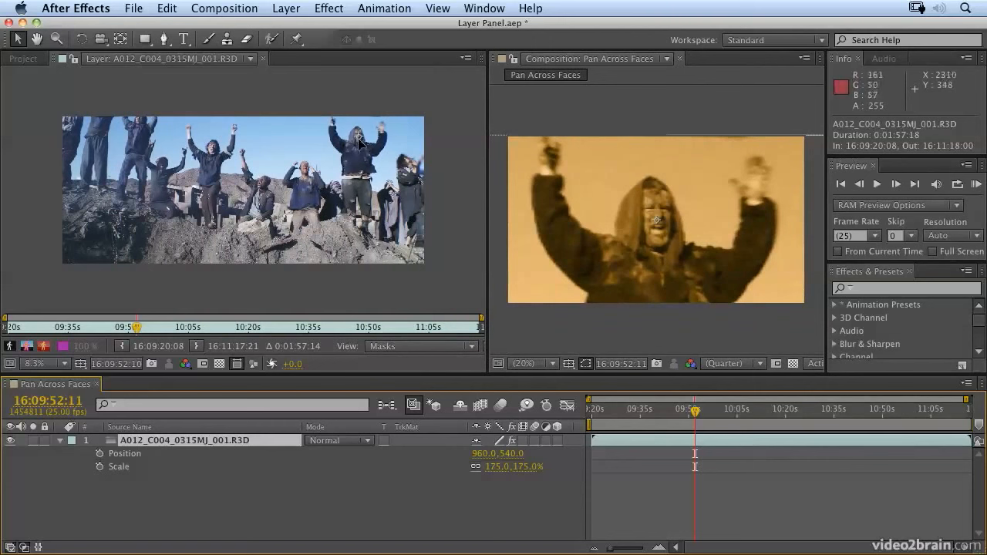
{"action": "left_click", "coordinate": [472, 347]}
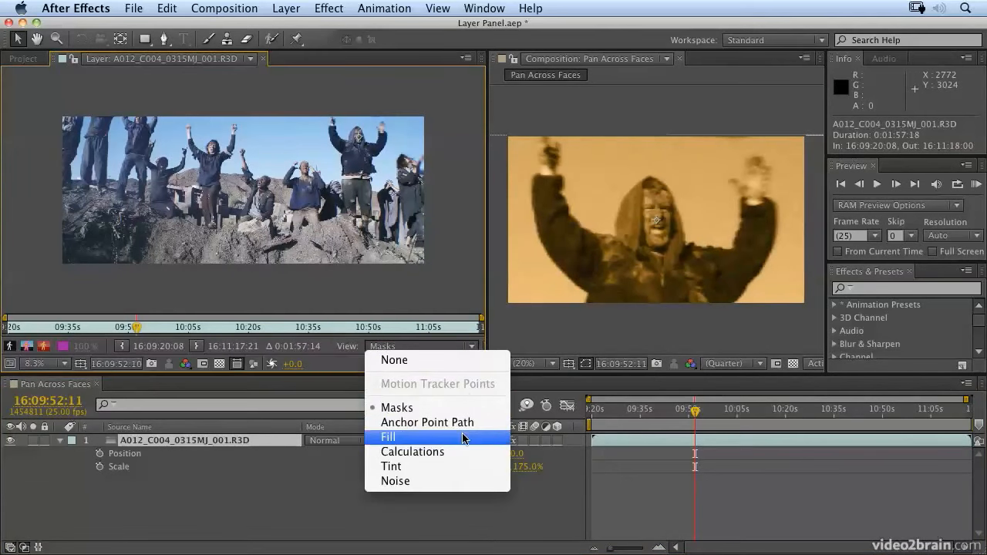
{"action": "left_click", "coordinate": [419, 438]}
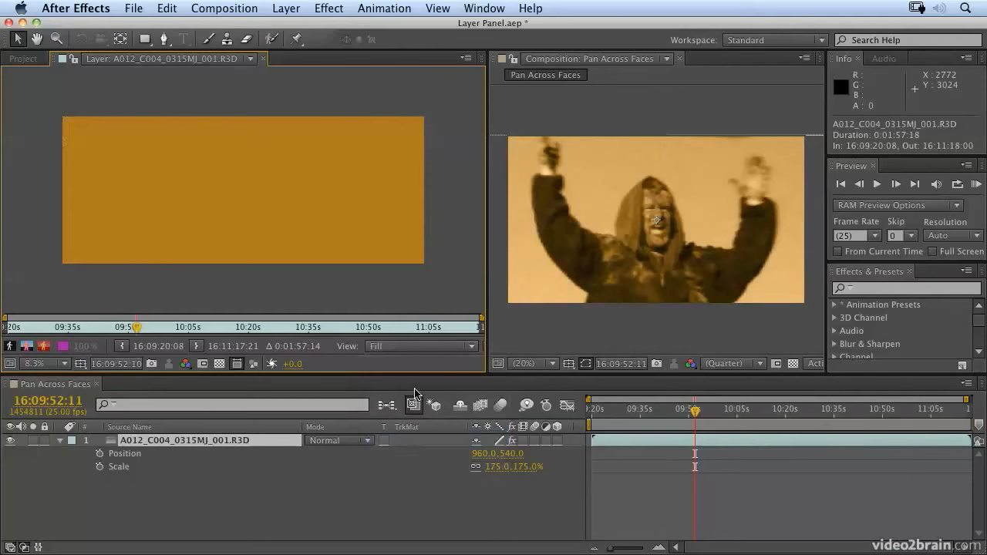
Step: List the footage layer's effects in the timeline and set the Layer viewer to display the Calculations effect
{"action": "left_click", "coordinate": [196, 442]}
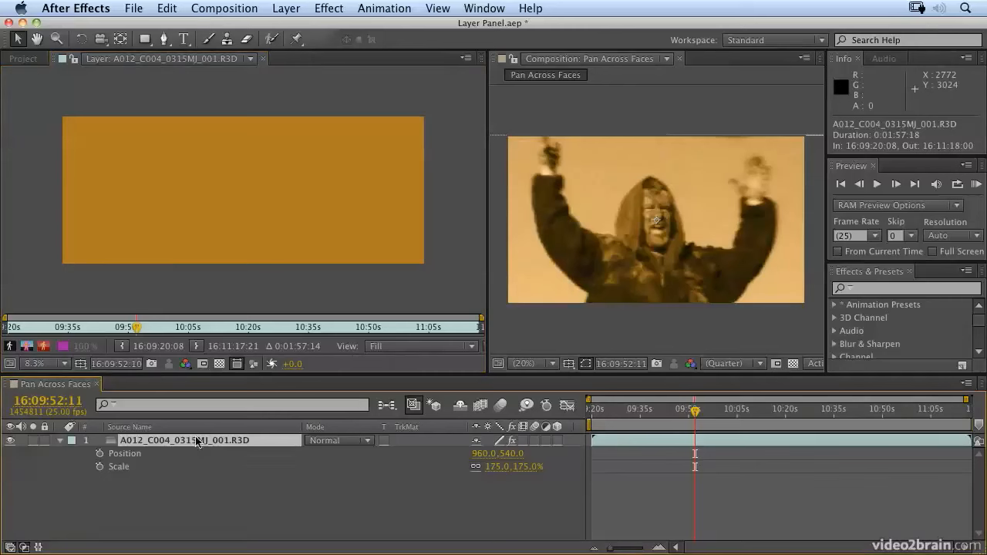
{"action": "key", "text": "e"}
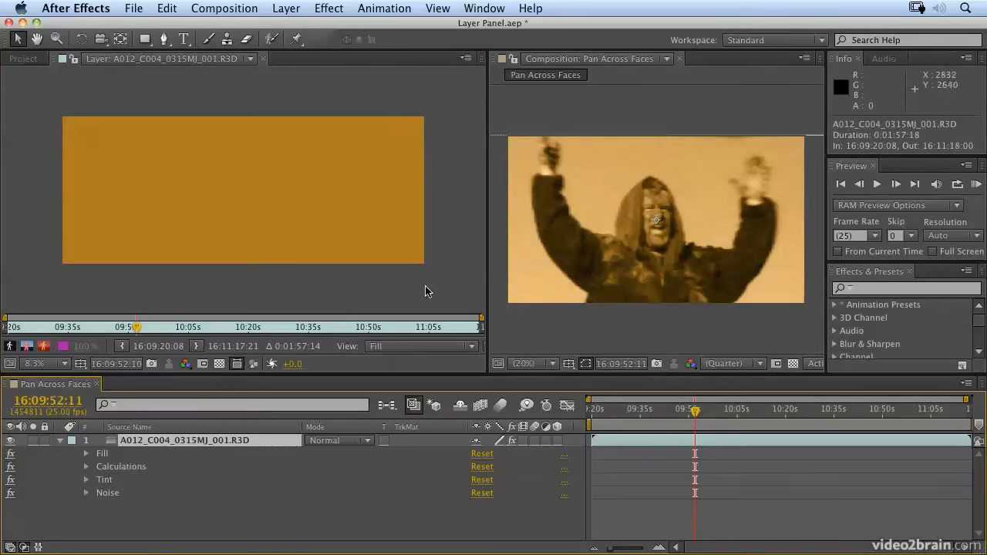
{"action": "left_click", "coordinate": [409, 347]}
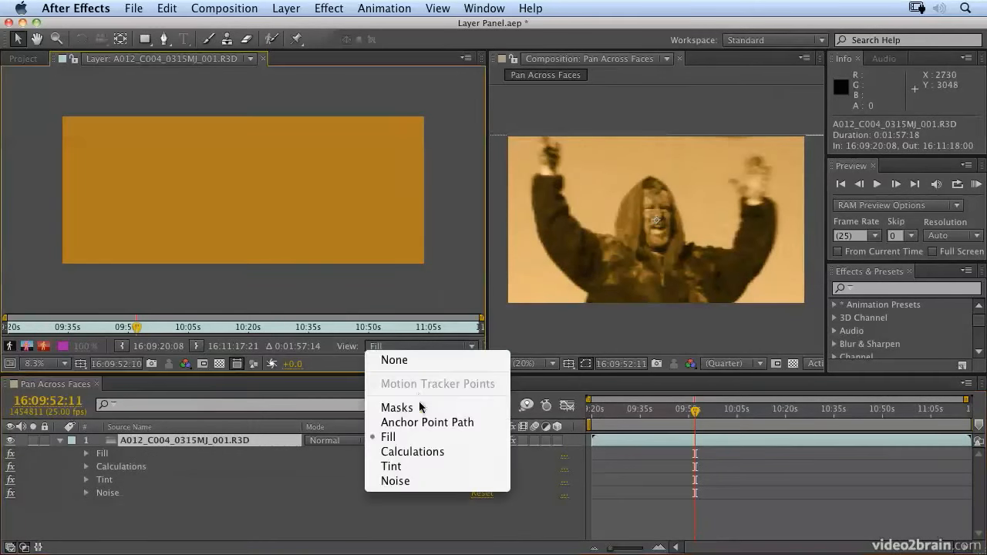
{"action": "left_click", "coordinate": [413, 452]}
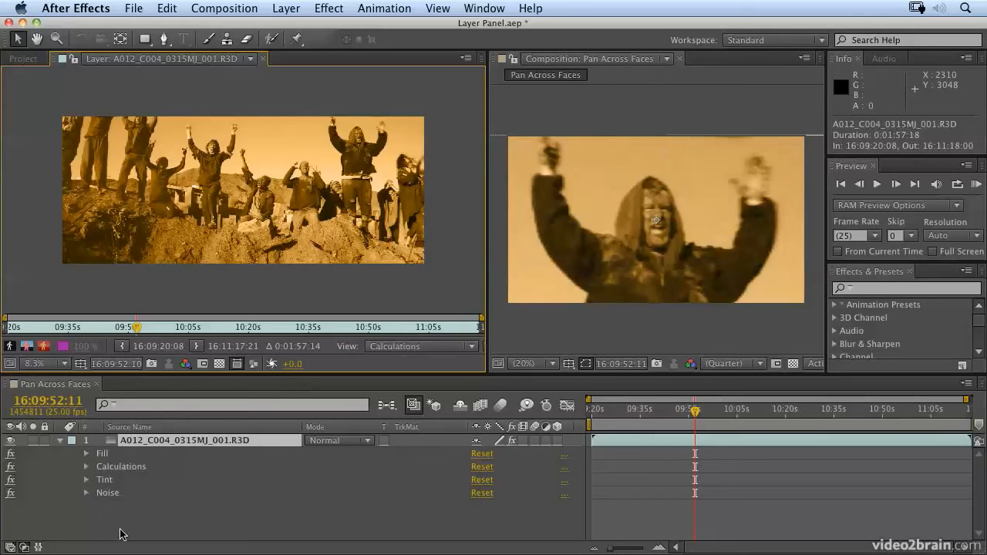
Step: Display the layer in the Layer viewer at the Tint and Noise effects in turn, ending with the view set to None
{"action": "left_click", "coordinate": [431, 347]}
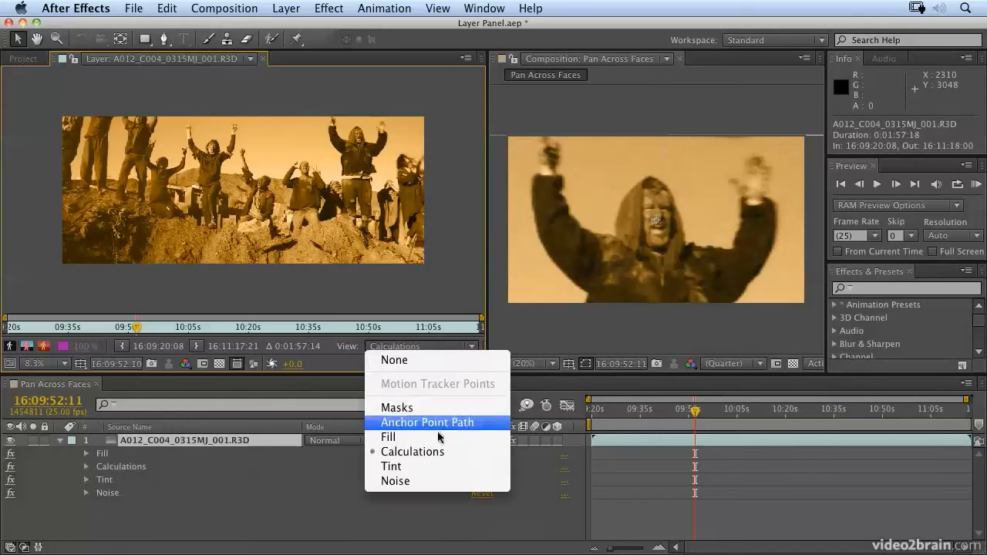
{"action": "left_click", "coordinate": [422, 466]}
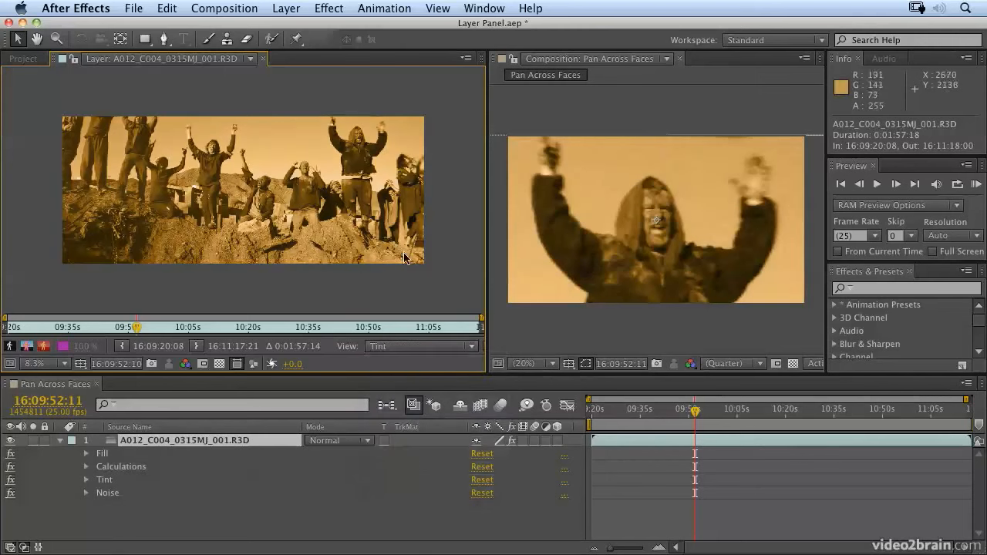
{"action": "left_click", "coordinate": [425, 347]}
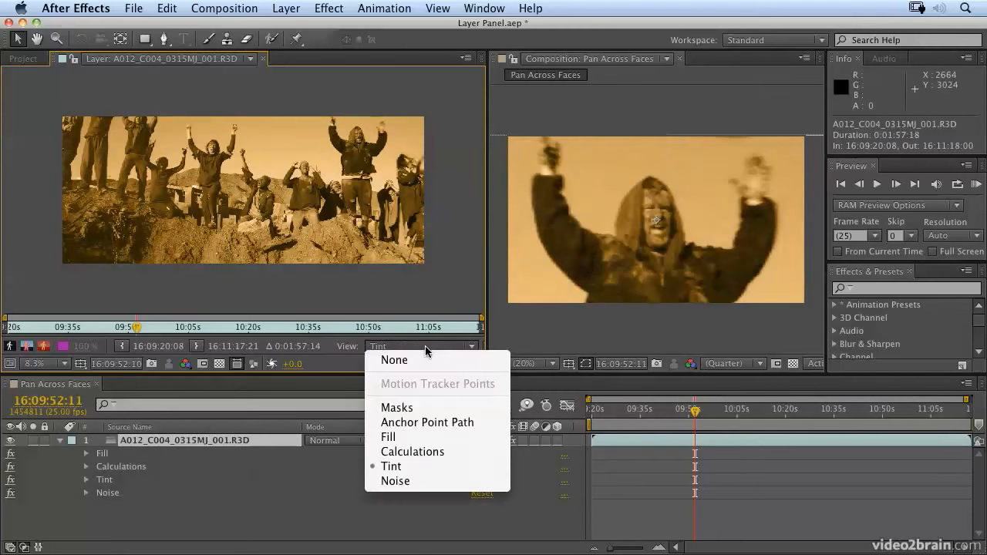
{"action": "left_click", "coordinate": [418, 481]}
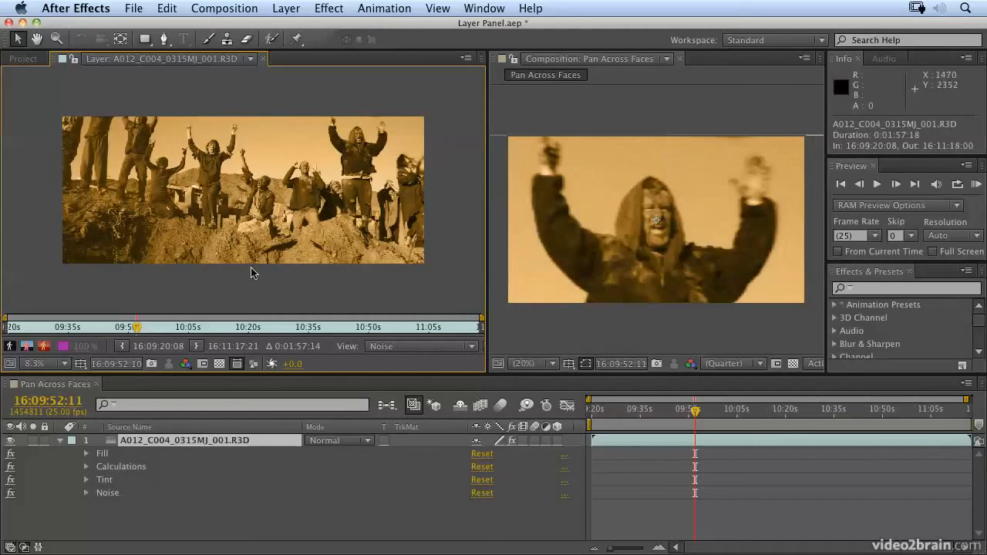
{"action": "left_click", "coordinate": [405, 346]}
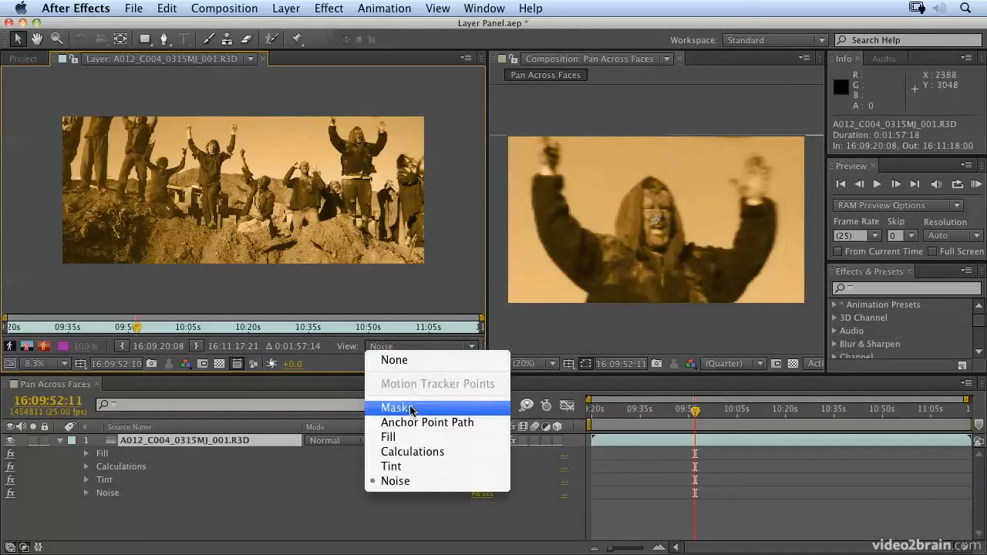
{"action": "left_click", "coordinate": [395, 360]}
Step: Search the effects for "lens" and apply Lens Flare to the footage layer
{"action": "left_click", "coordinate": [871, 290]}
{"action": "type", "text": "lens"}
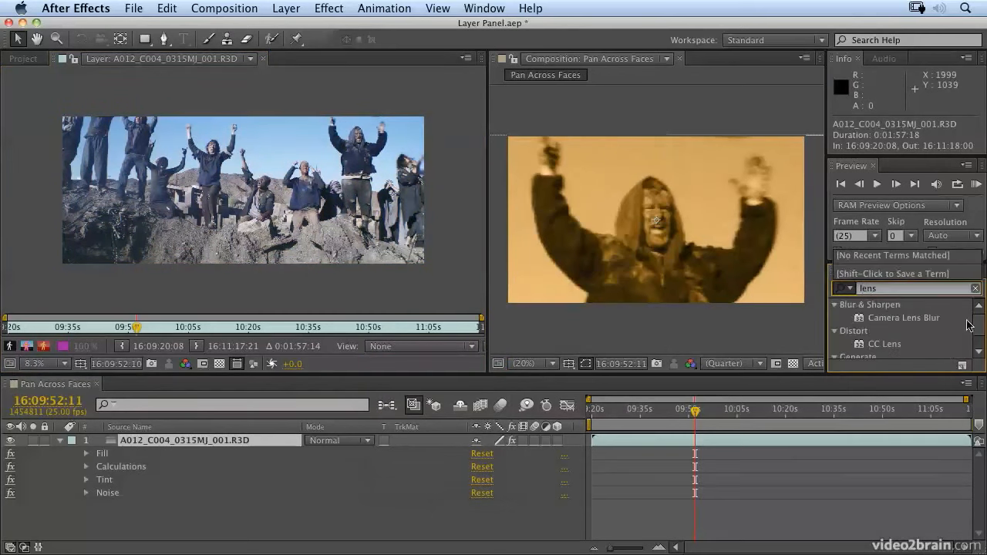
{"action": "scroll", "coordinate": [970, 348], "scroll_direction": "down", "scroll_amount": 1}
{"action": "left_click_drag", "start_coordinate": [886, 354], "coordinate": [269, 202]}
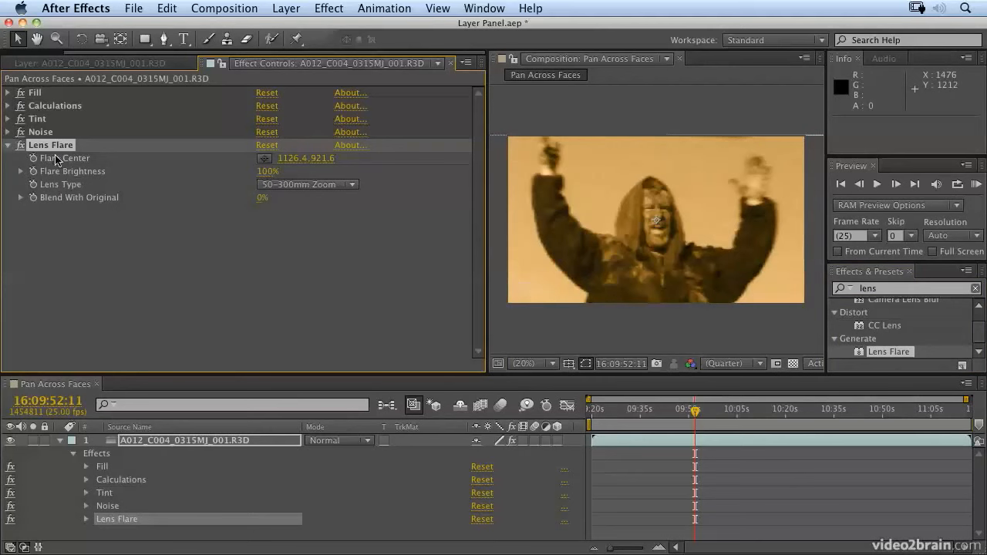
Step: Place the Flare Center on the figure's raised hand at about 2485, 169 and enable keyframing for it
{"action": "left_click", "coordinate": [264, 158]}
{"action": "left_click_drag", "start_coordinate": [672, 212], "coordinate": [757, 179]}
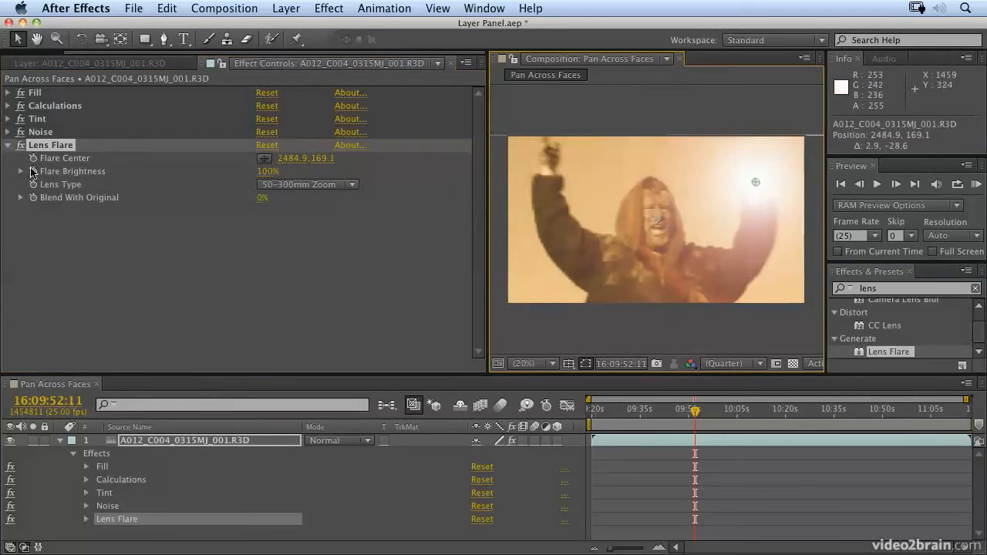
{"action": "left_click", "coordinate": [19, 225]}
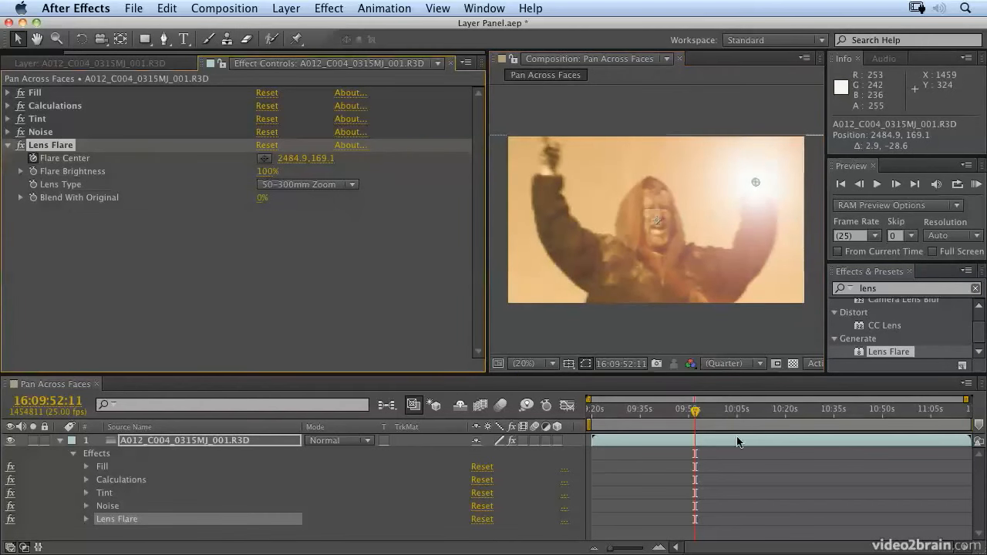
Step: Keyframe the Flare Center at two further times to follow the raised hand, placing the in-between one at about 2403, 113
{"action": "left_click", "coordinate": [670, 417]}
{"action": "left_click_drag", "start_coordinate": [701, 415], "coordinate": [715, 412]}
{"action": "left_click_drag", "start_coordinate": [743, 187], "coordinate": [694, 294]}
{"action": "mouse_move", "coordinate": [715, 416]}
{"action": "left_mouse_down"}
{"action": "mouse_move", "coordinate": [698, 414]}
{"action": "mouse_move", "coordinate": [709, 414]}
{"action": "left_mouse_up"}
{"action": "left_click_drag", "start_coordinate": [714, 263], "coordinate": [712, 166]}
{"action": "left_click_drag", "start_coordinate": [709, 414], "coordinate": [707, 415]}
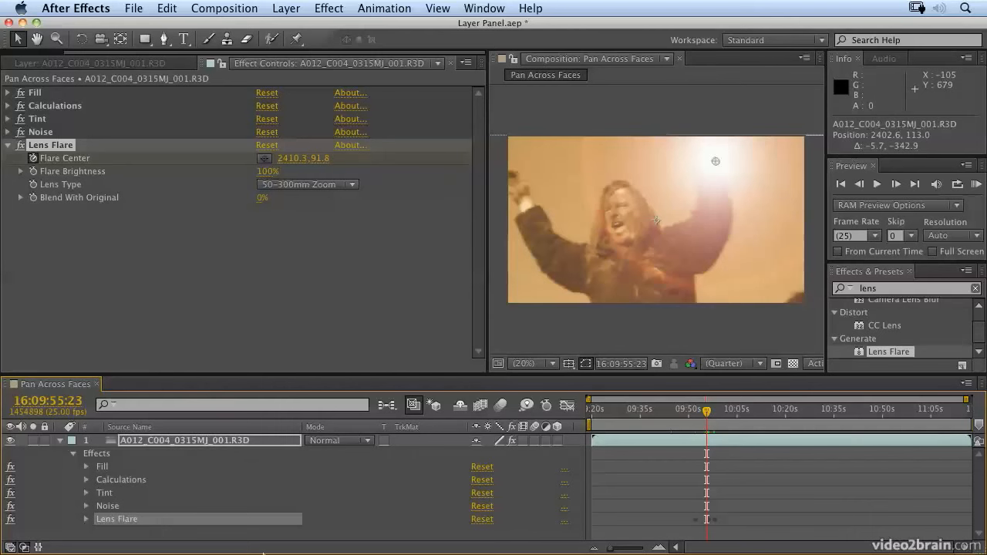
Step: Return to the Layer viewer and display the layer at the Lens Flare effect with its motion path
{"action": "left_click", "coordinate": [62, 65]}
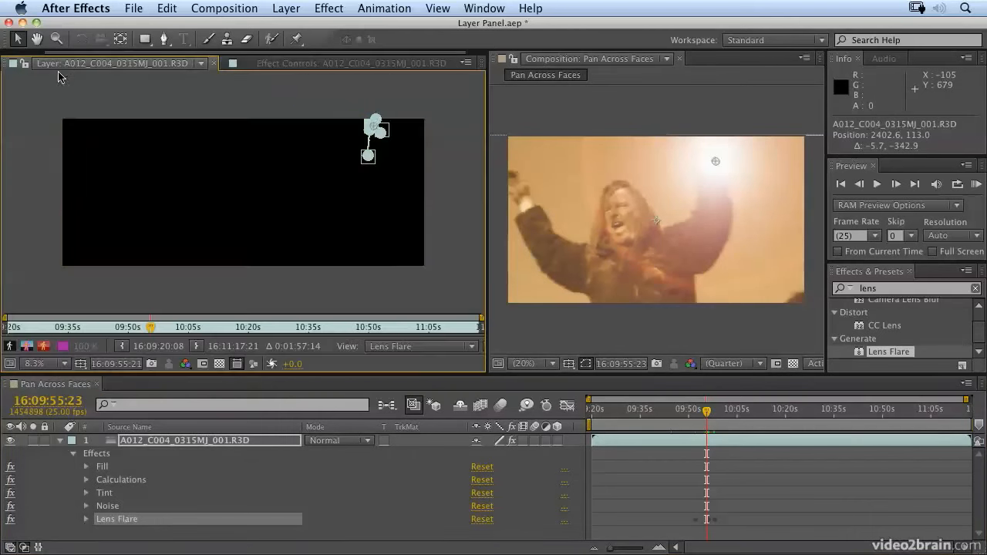
{"action": "left_click", "coordinate": [426, 347]}
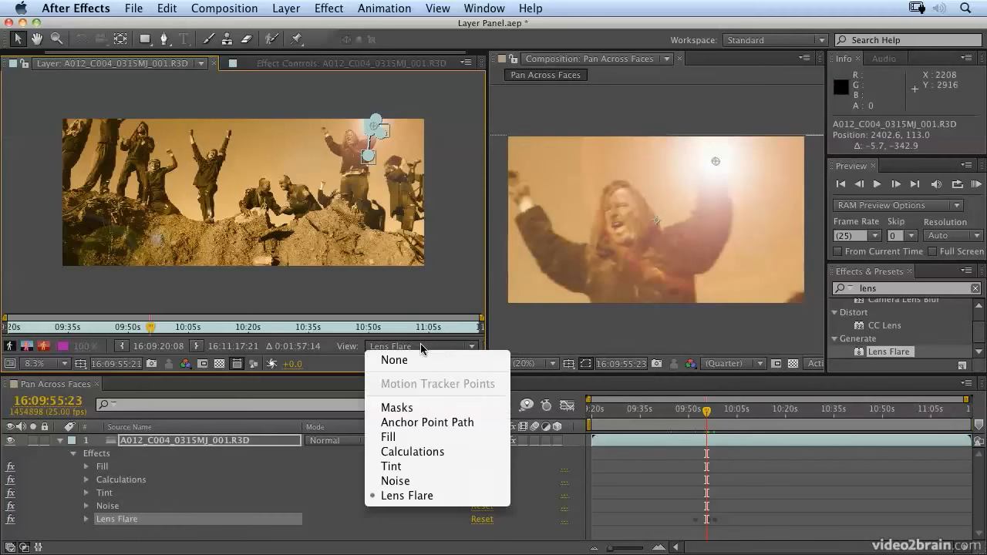
{"action": "left_click", "coordinate": [417, 496]}
Step: Spread the flare's motion path keyframes, moving the last to about 1748, 88 and the first to about 2737, 709, and adjust the middle one
{"action": "left_click_drag", "start_coordinate": [368, 158], "coordinate": [376, 123]}
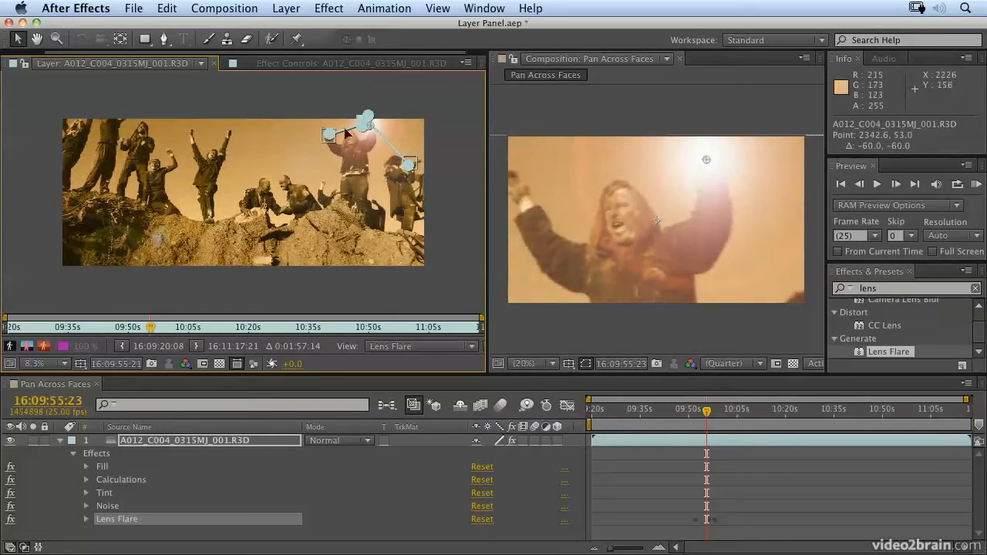
{"action": "left_click_drag", "start_coordinate": [328, 136], "coordinate": [291, 128]}
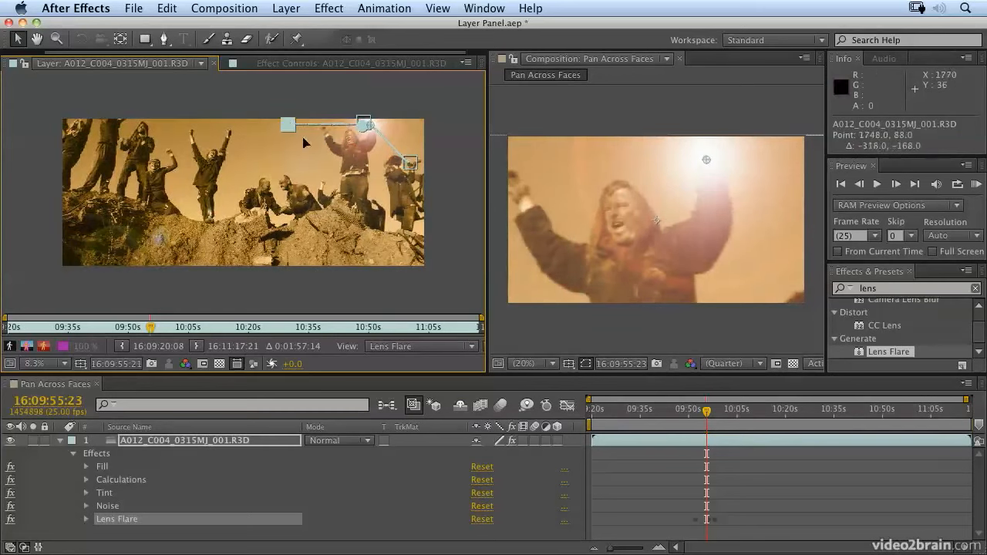
{"action": "left_click_drag", "start_coordinate": [409, 162], "coordinate": [414, 165]}
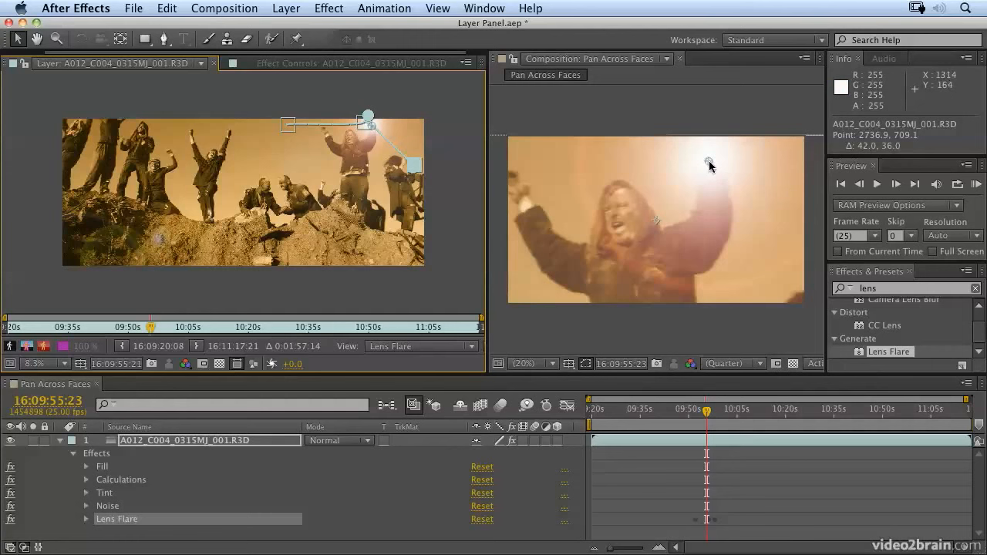
{"action": "mouse_move", "coordinate": [369, 119]}
{"action": "left_mouse_down"}
{"action": "mouse_move", "coordinate": [357, 117]}
{"action": "mouse_move", "coordinate": [362, 125]}
{"action": "mouse_move", "coordinate": [375, 115]}
{"action": "mouse_move", "coordinate": [365, 122]}
{"action": "left_mouse_up"}
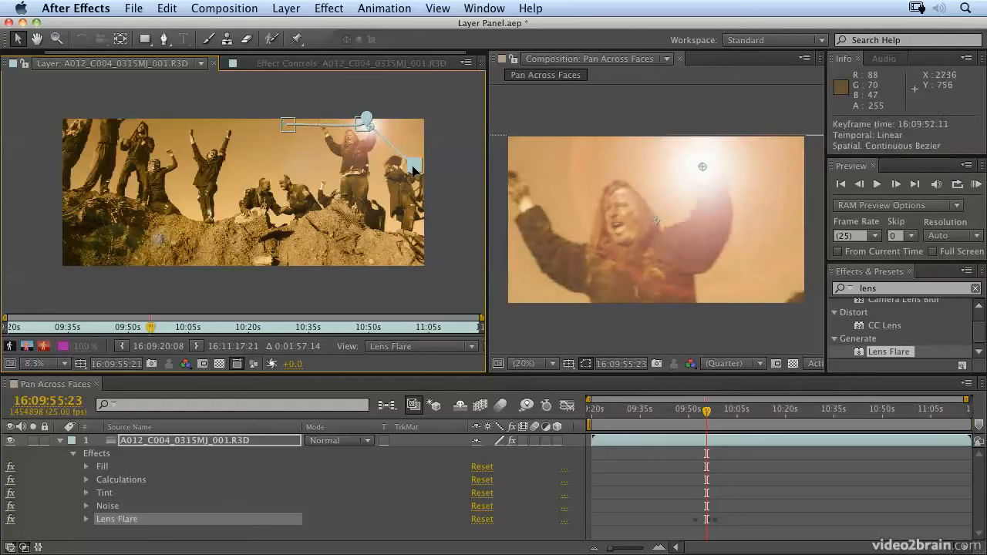
Step: Curve the flare's motion path with the Convert Vertex tool by pulling handles from its first and last keyframes, and preview the frame at 16:09:54:24
{"action": "left_click_drag", "start_coordinate": [164, 39], "coordinate": [211, 88]}
{"action": "left_click_drag", "start_coordinate": [413, 167], "coordinate": [411, 127]}
{"action": "left_click_drag", "start_coordinate": [287, 124], "coordinate": [278, 173]}
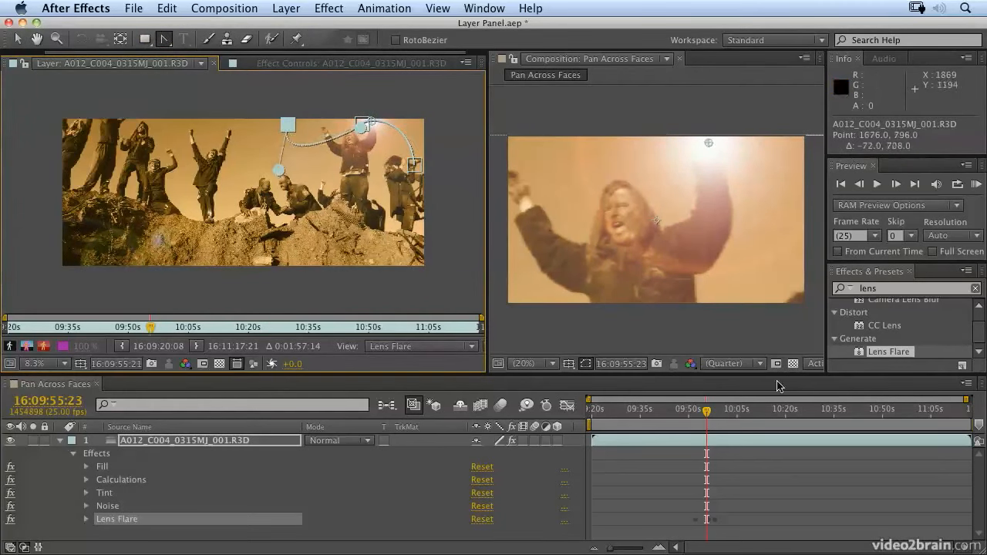
{"action": "mouse_move", "coordinate": [707, 416]}
{"action": "left_mouse_down"}
{"action": "mouse_move", "coordinate": [691, 417]}
{"action": "mouse_move", "coordinate": [712, 417]}
{"action": "mouse_move", "coordinate": [704, 416]}
{"action": "left_mouse_up"}
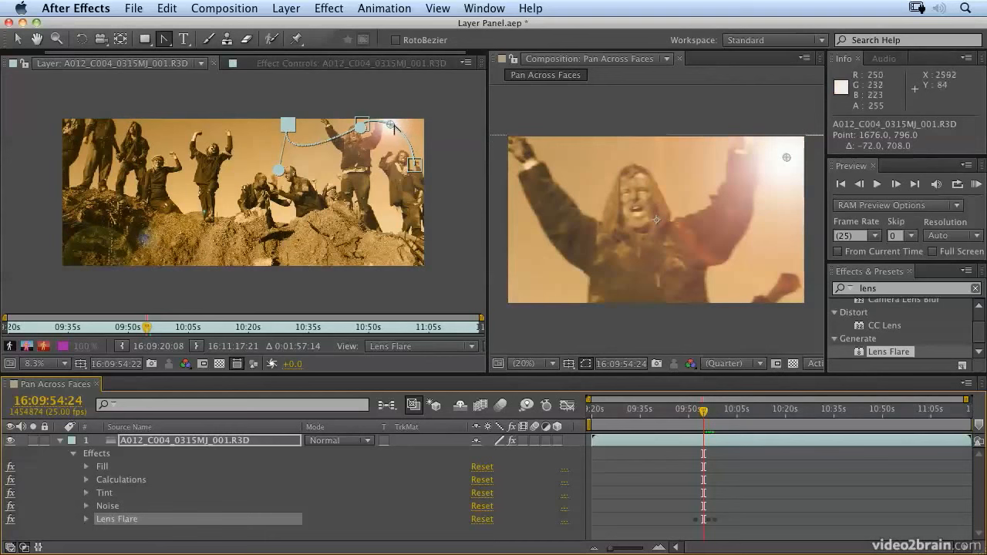